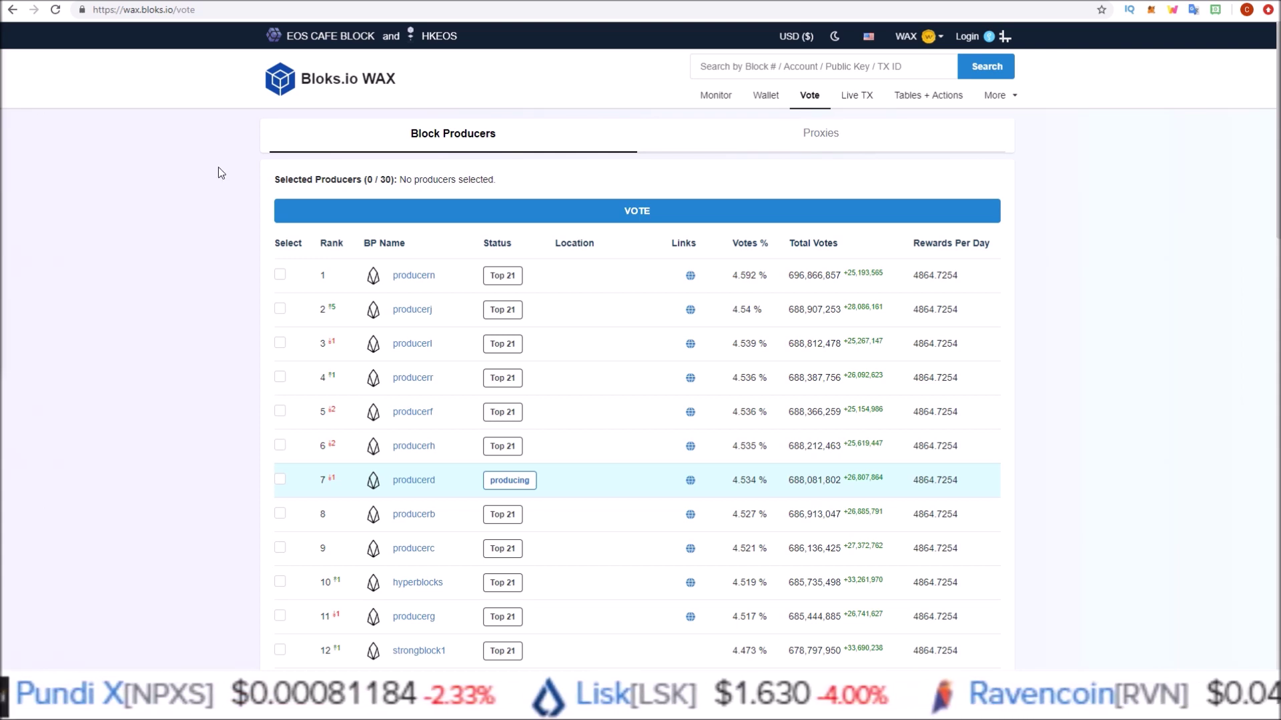
# Glance at the wallet's producer list, open the HodlEOS website and highlight its WAX proxy account name, HodlWAXiopro
pyautogui.hotkey('alt', 'Tab')
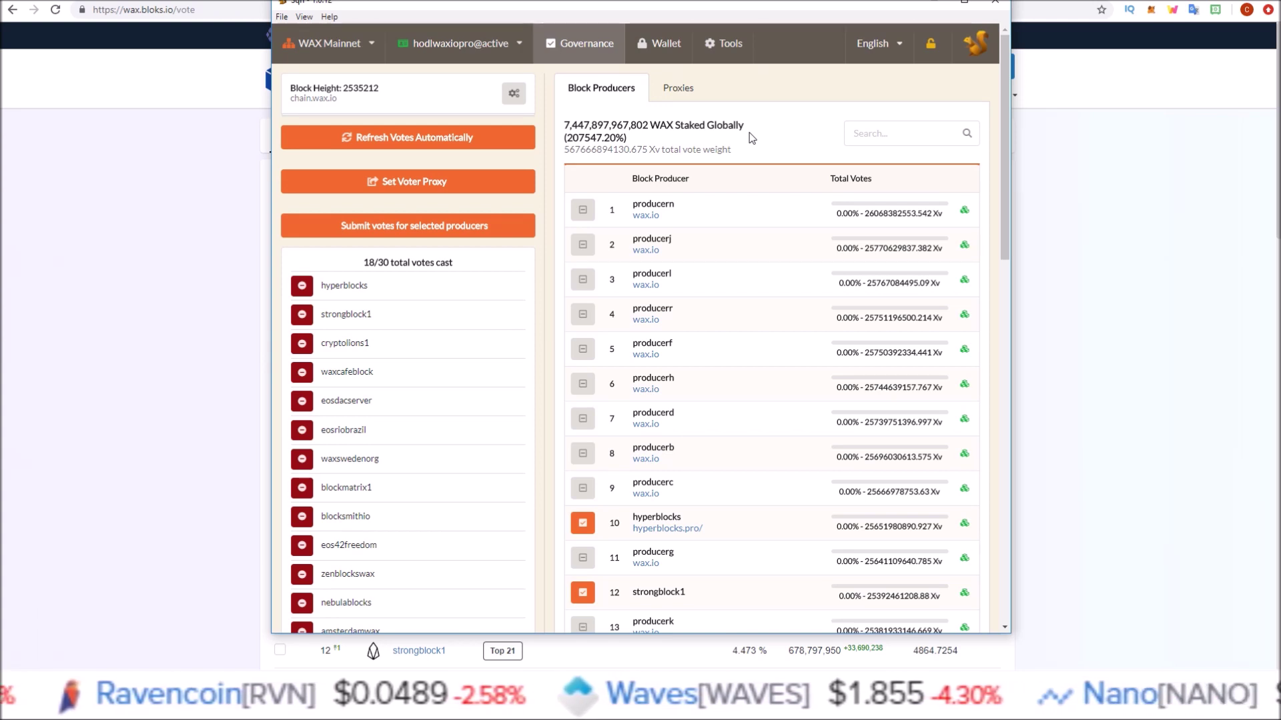
pyautogui.click(226, 287)
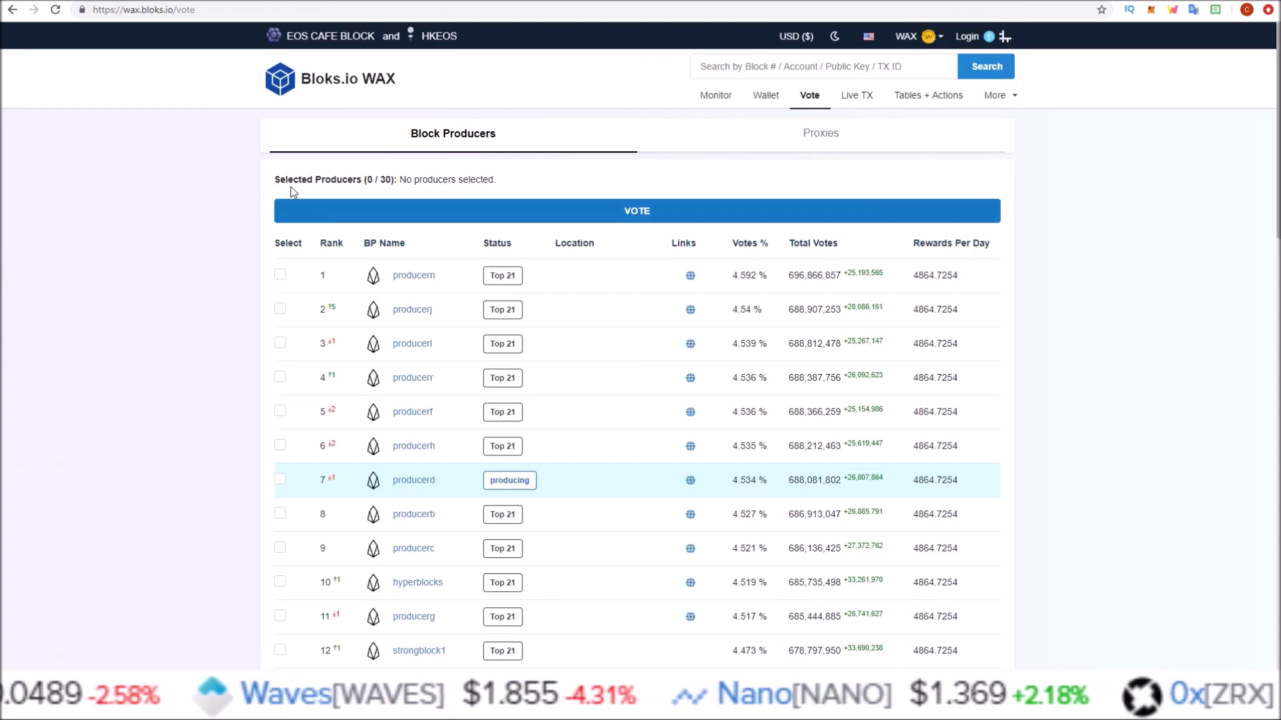
pyautogui.click(224, 0)
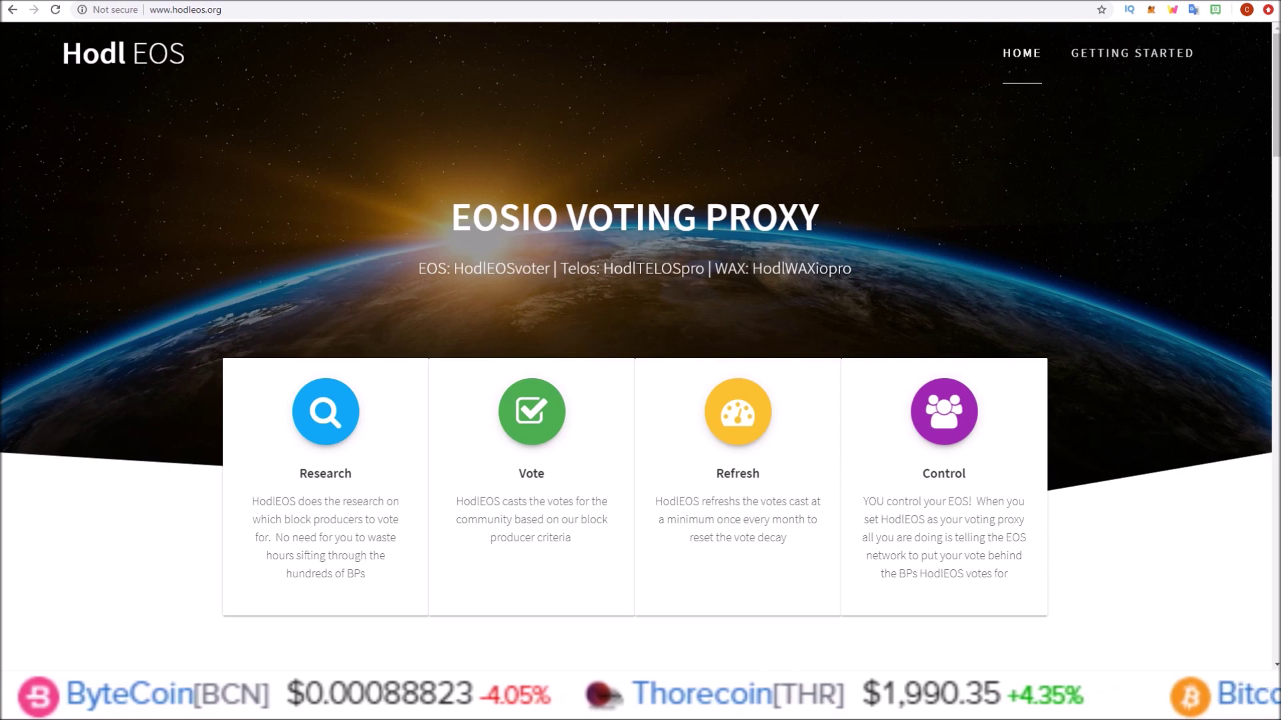
pyautogui.moveTo(753, 268); pyautogui.dragTo(852, 269)
pyautogui.click(773, 304)
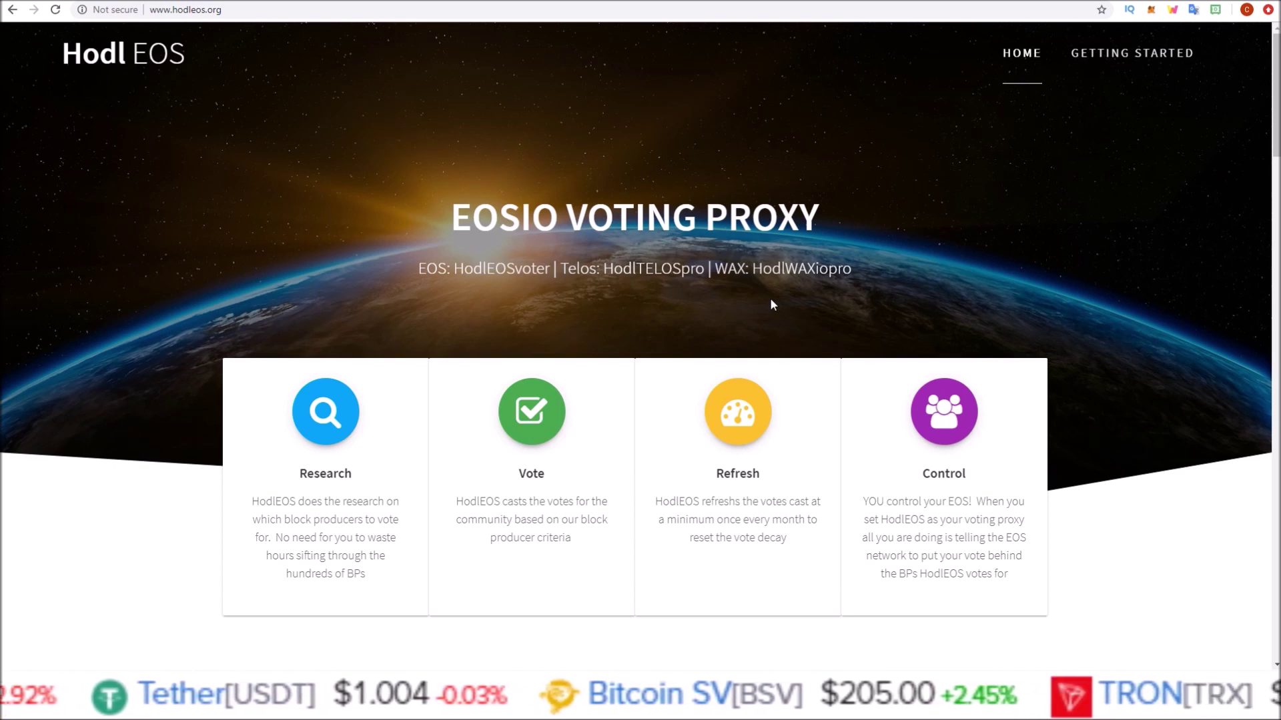
pyautogui.moveTo(753, 268); pyautogui.dragTo(850, 269)
pyautogui.click(533, 152)
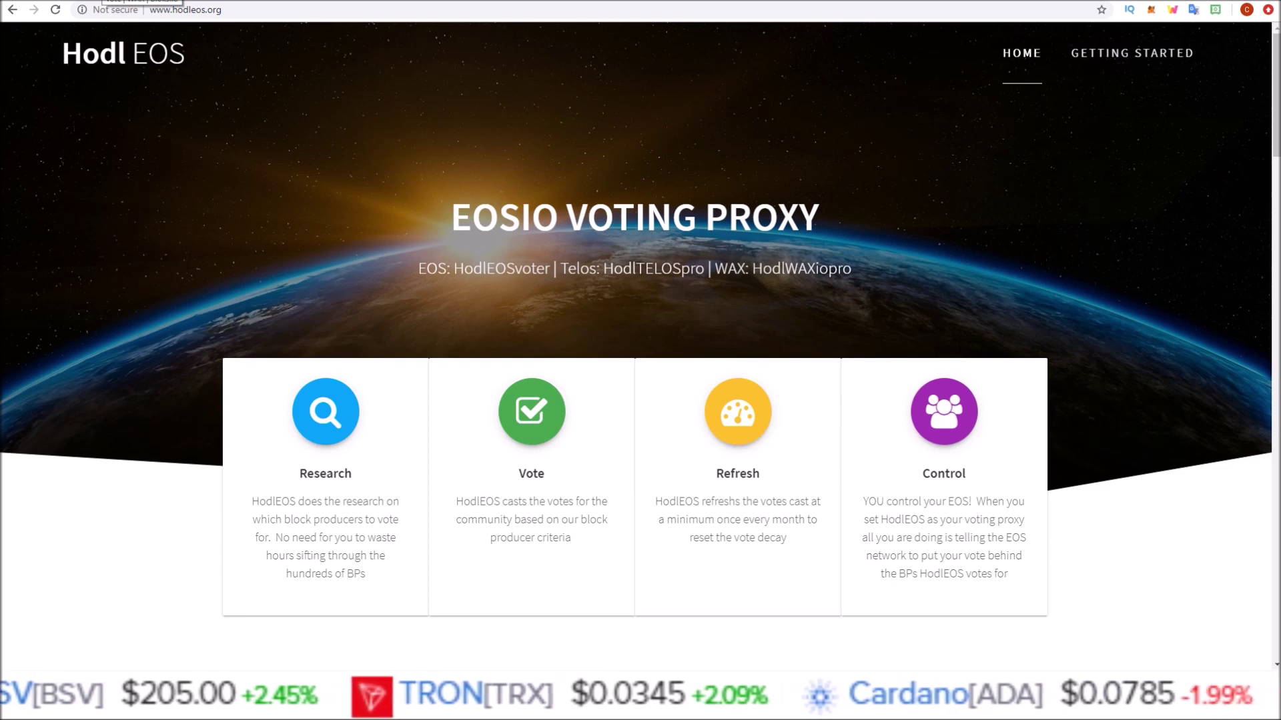
# Return to the Bloks.io WAX vote page and view the wallet options for logging in
pyautogui.hotkey('ctrl', 'Tab')
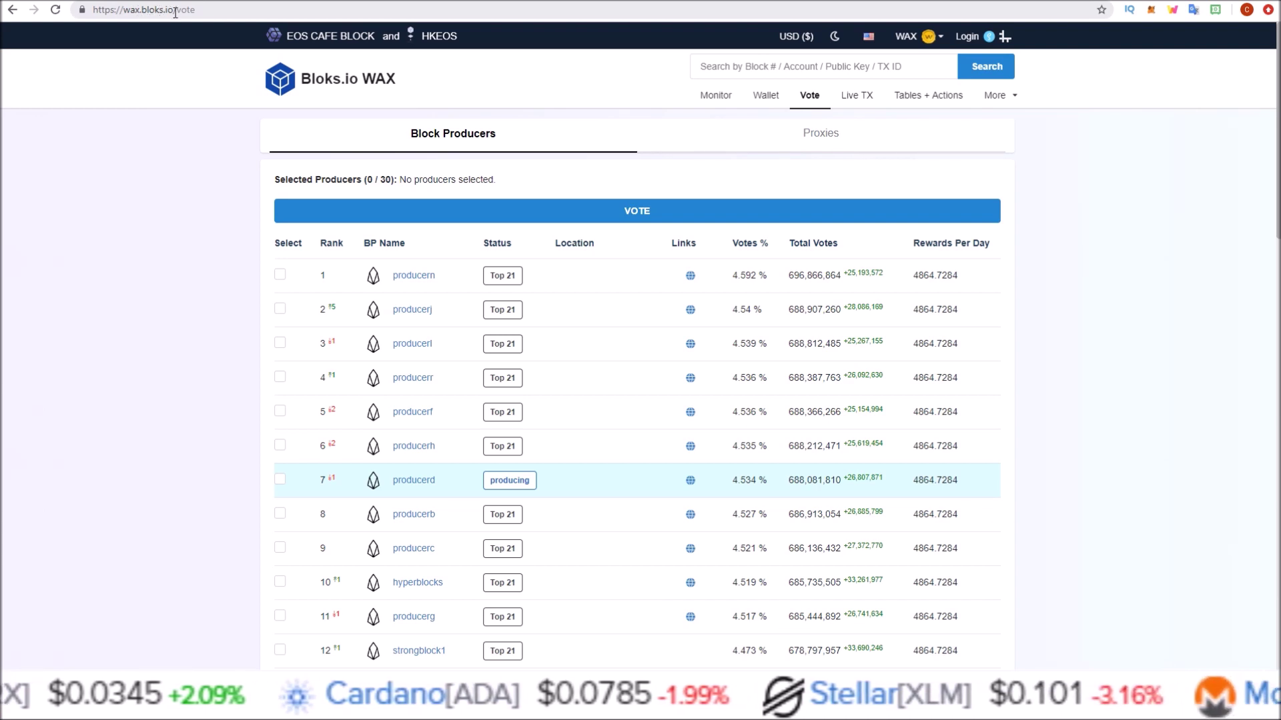
pyautogui.click(968, 37)
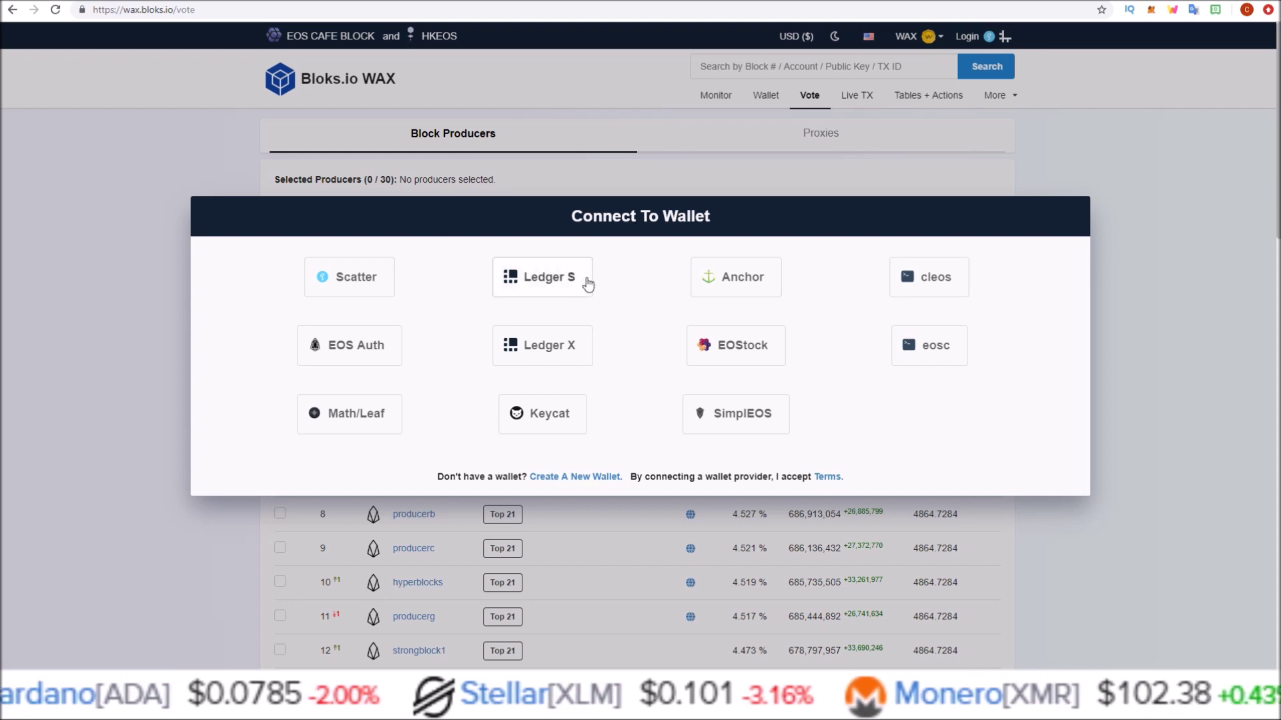
pyautogui.click(705, 355)
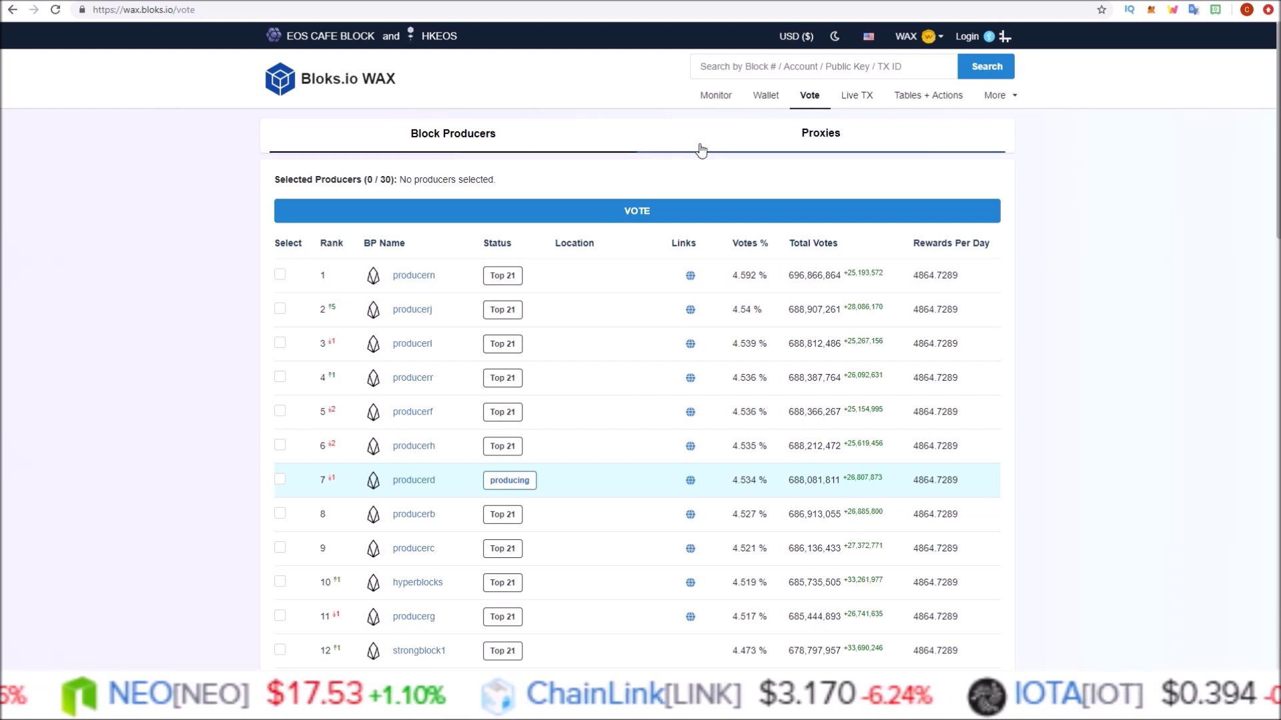
# Open the list of proxies and choose hodlwaxiopro as the account to proxy votes to
pyautogui.click(811, 145)
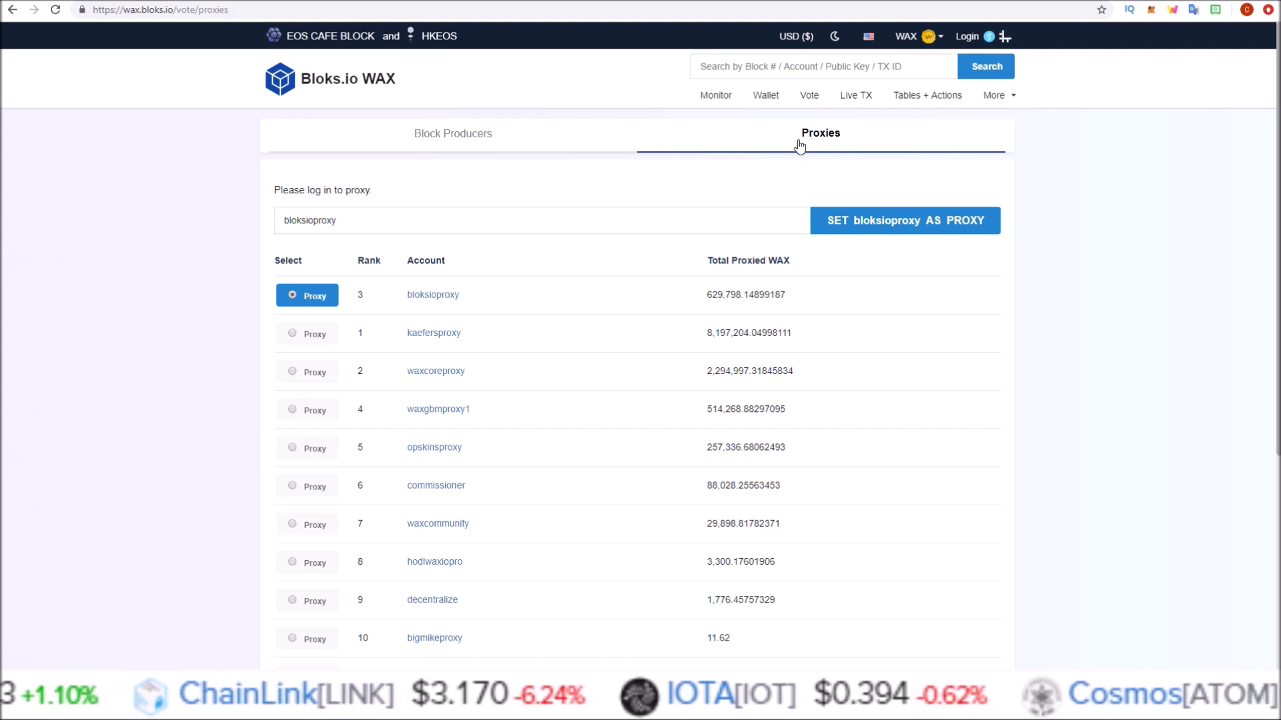
pyautogui.doubleClick(418, 217)
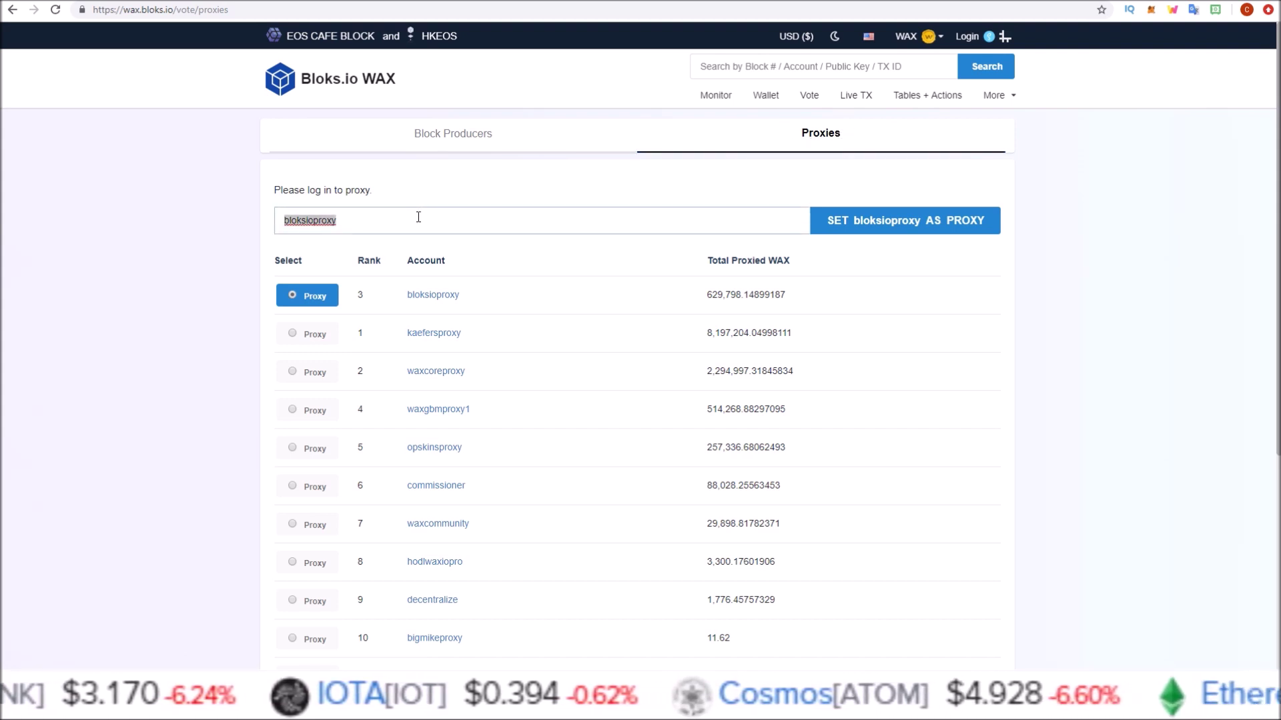
pyautogui.write('hodlw')
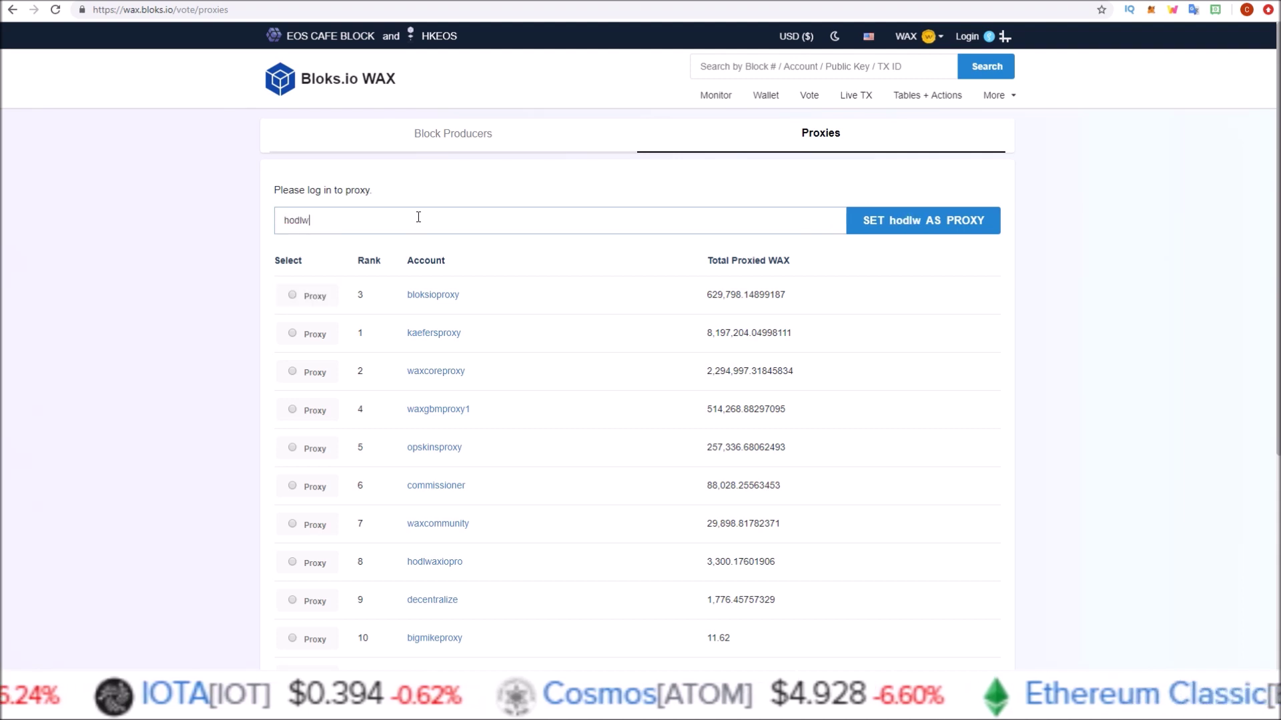
pyautogui.write('axiopro')
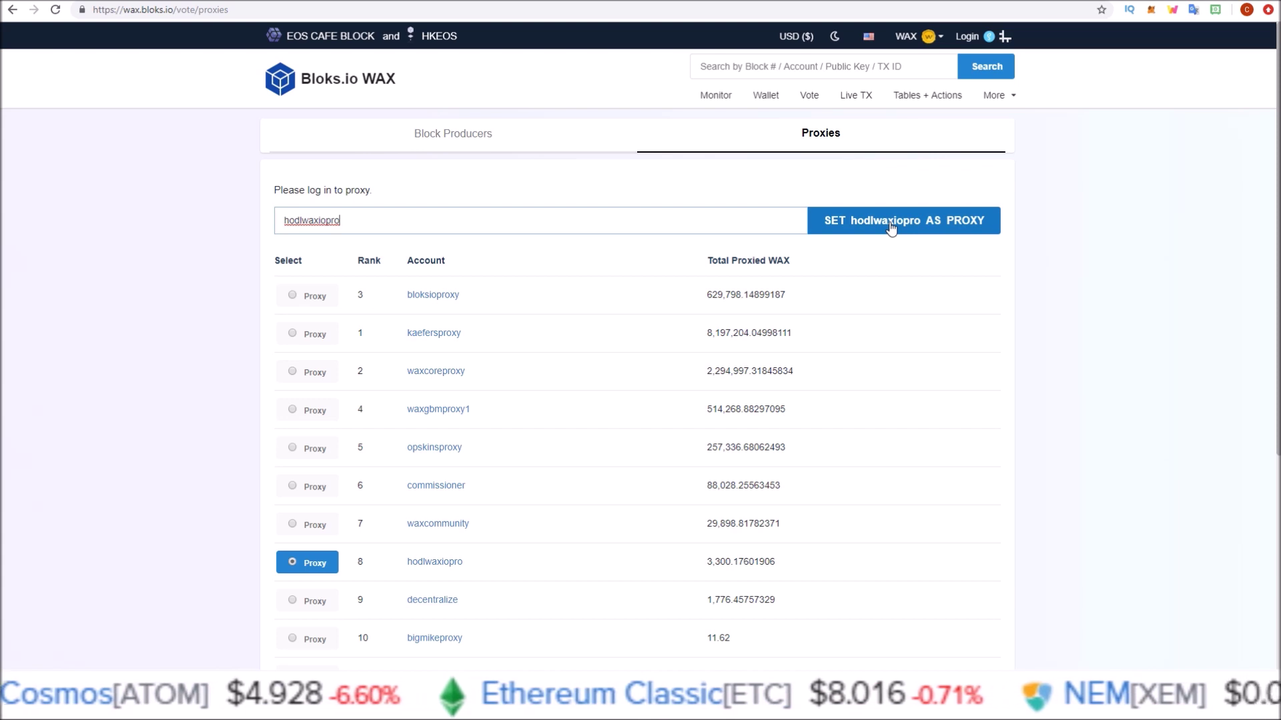
pyautogui.scroll(-2, 1263, 200)
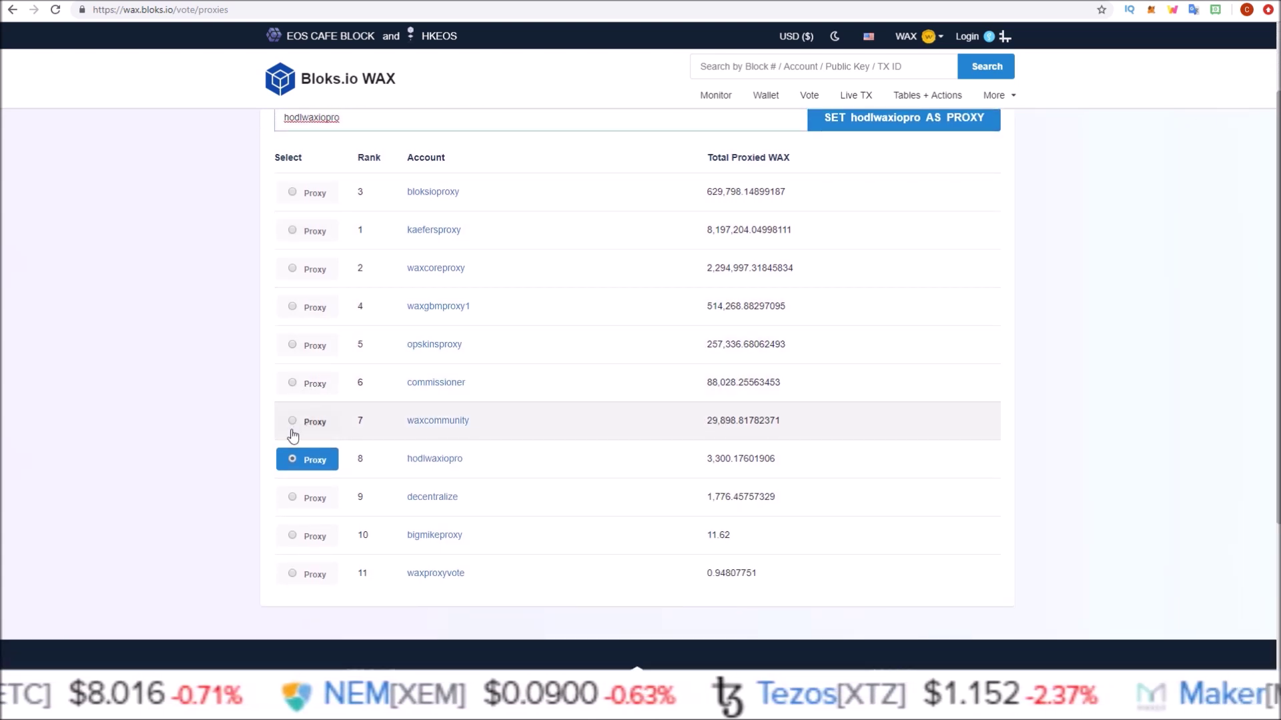
pyautogui.click(294, 422)
pyautogui.click(293, 460)
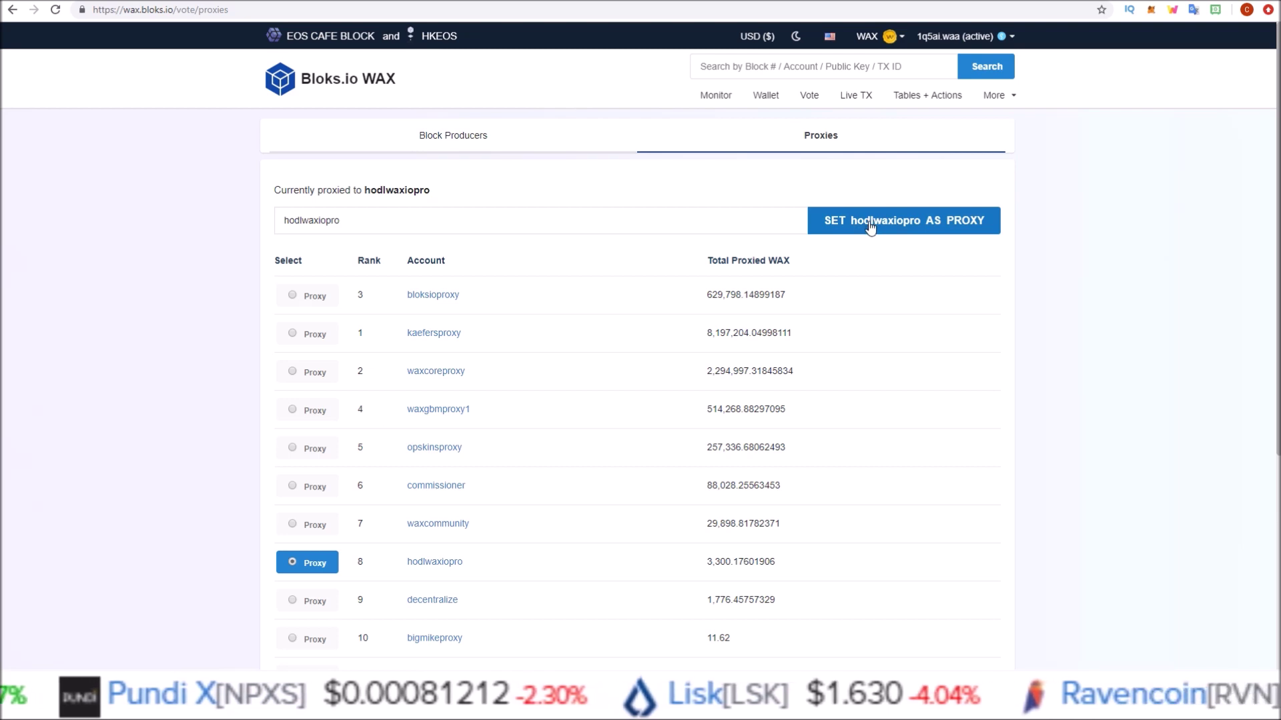
# Set hodlwaxiopro as the voting proxy and approve the transaction in Scatter
pyautogui.click(871, 226)
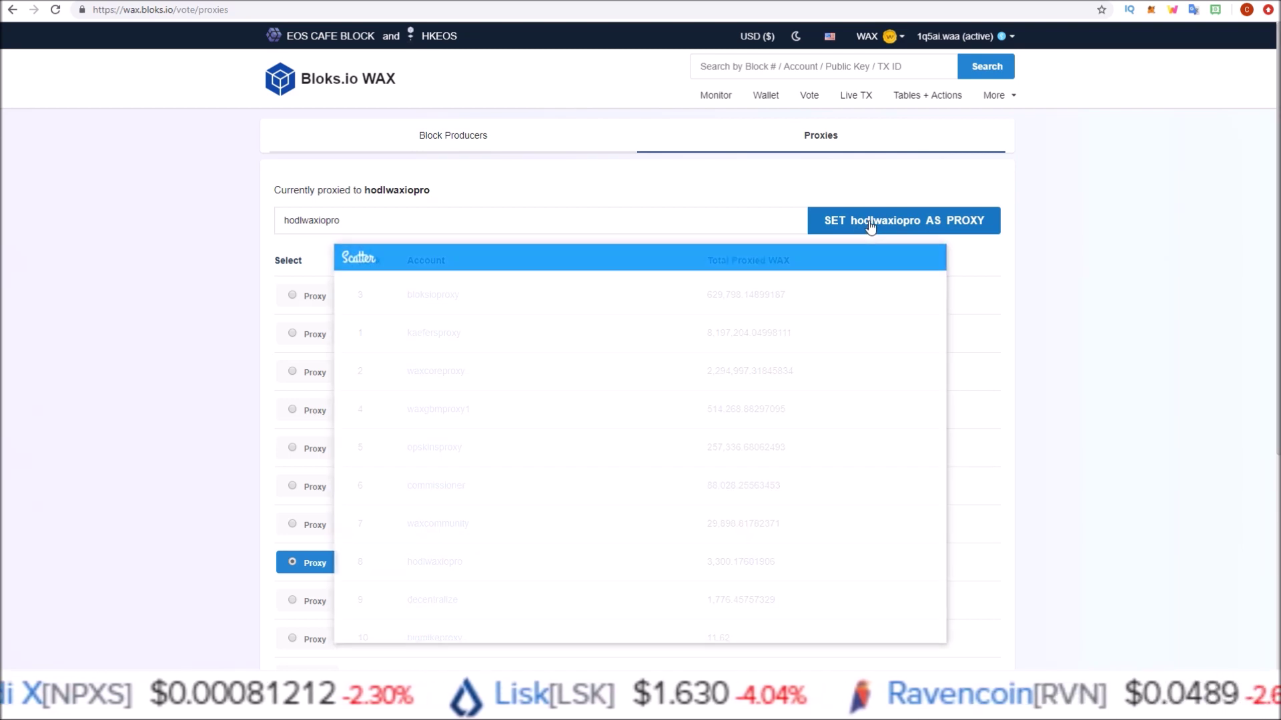
pyautogui.moveTo(750, 254); pyautogui.dragTo(762, 175)
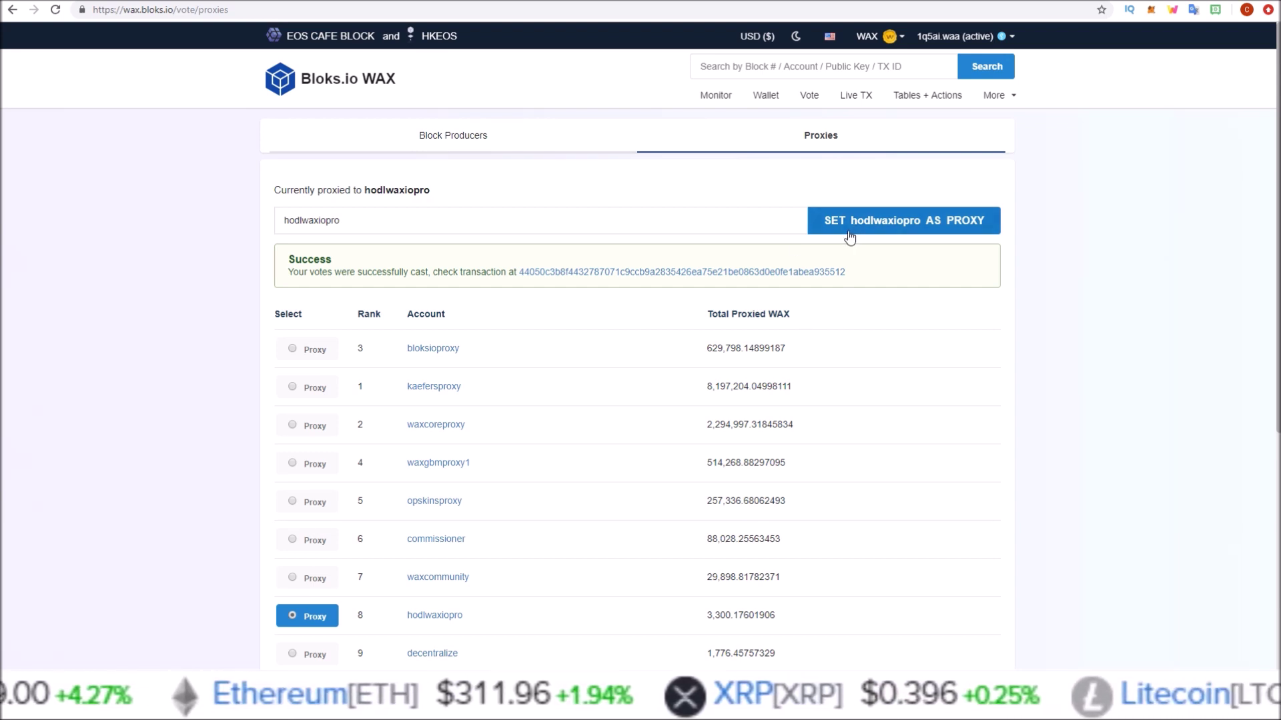
pyautogui.click(892, 225)
pyautogui.click(571, 536)
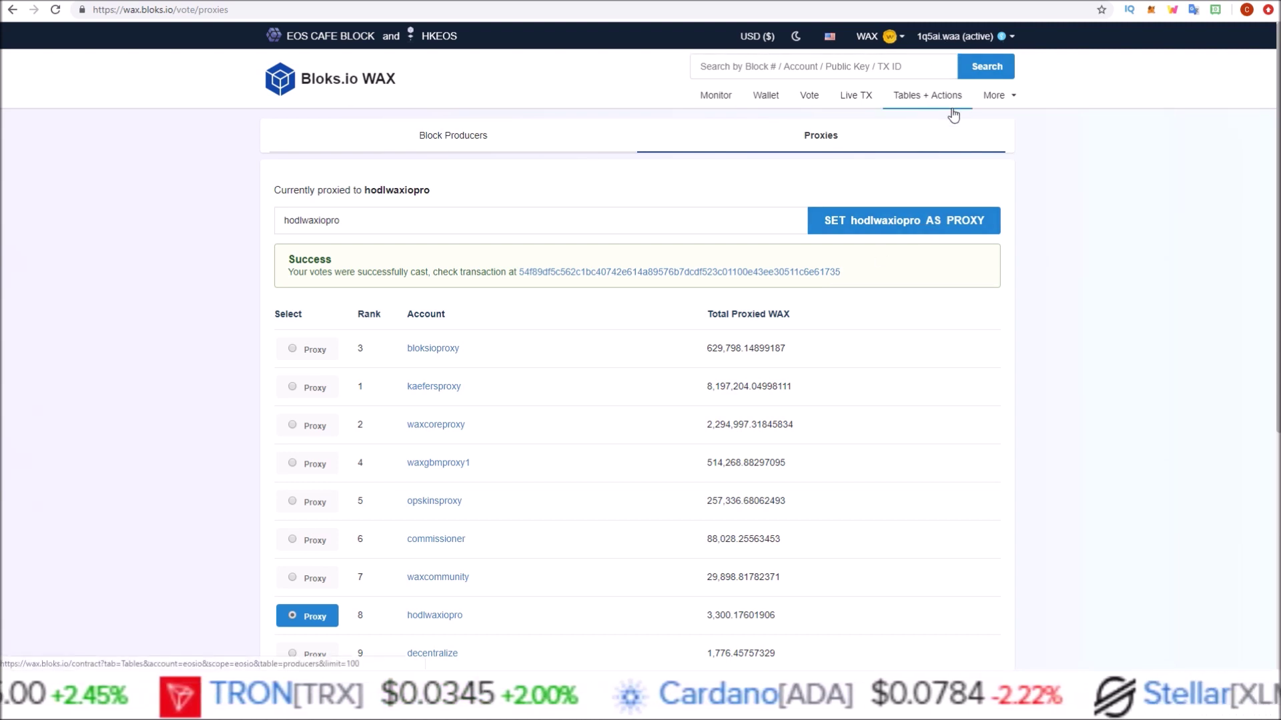
# View the block producer voting list and its selected producers
pyautogui.click(808, 97)
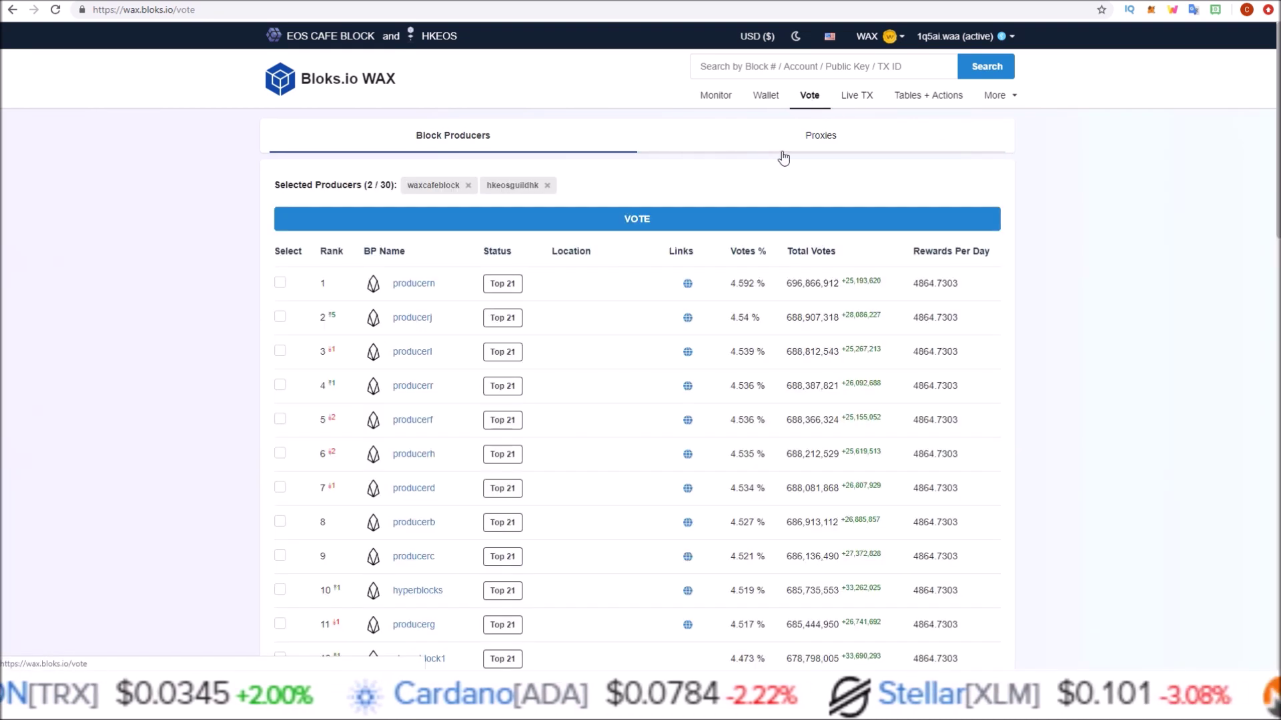
pyautogui.click(783, 153)
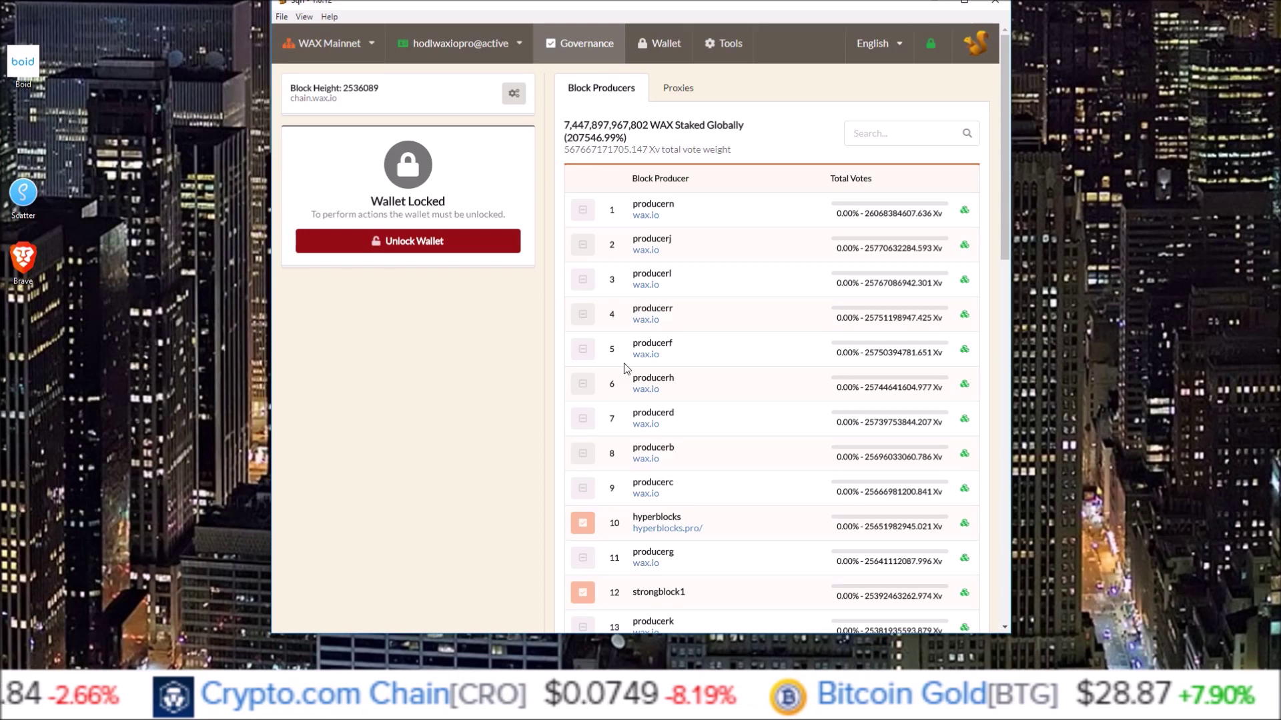
# In the Sqrl wallet, view the voting proxies and the confirmation for proxying to hodlwaxiopro, and dismiss it unconfirmed
pyautogui.click(677, 90)
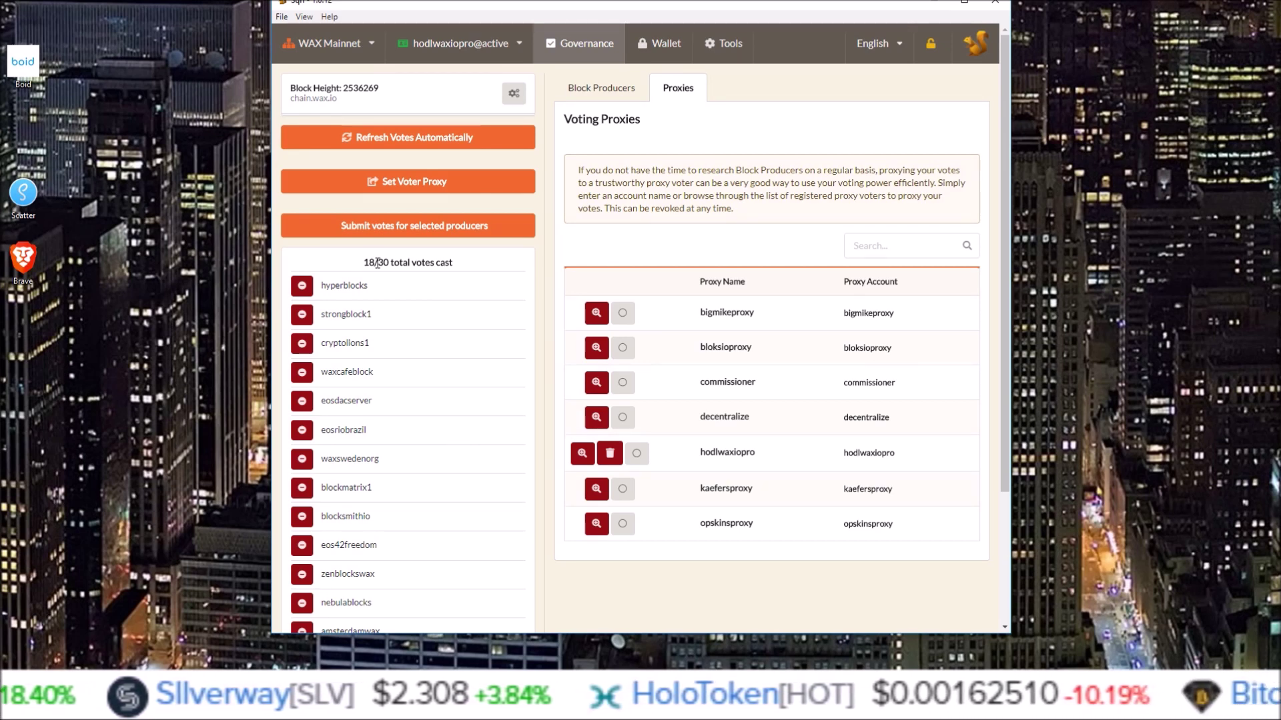
pyautogui.moveTo(378, 263); pyautogui.dragTo(387, 264)
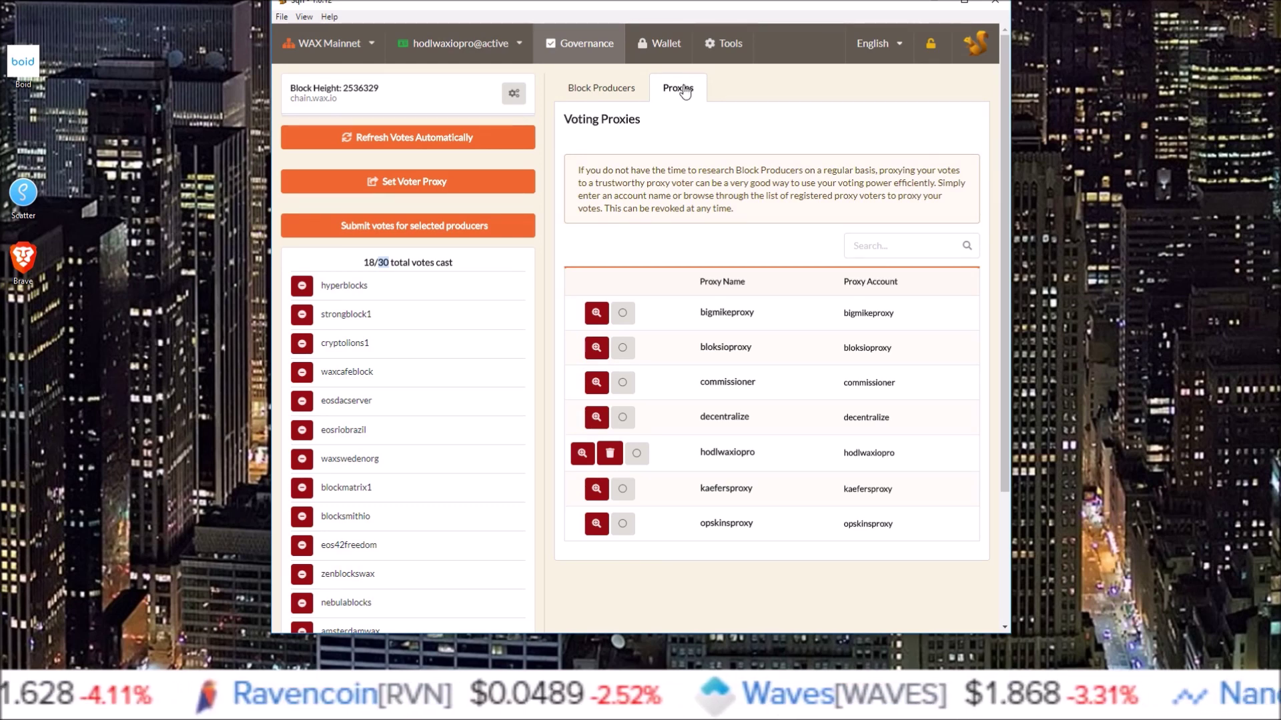
pyautogui.click(636, 454)
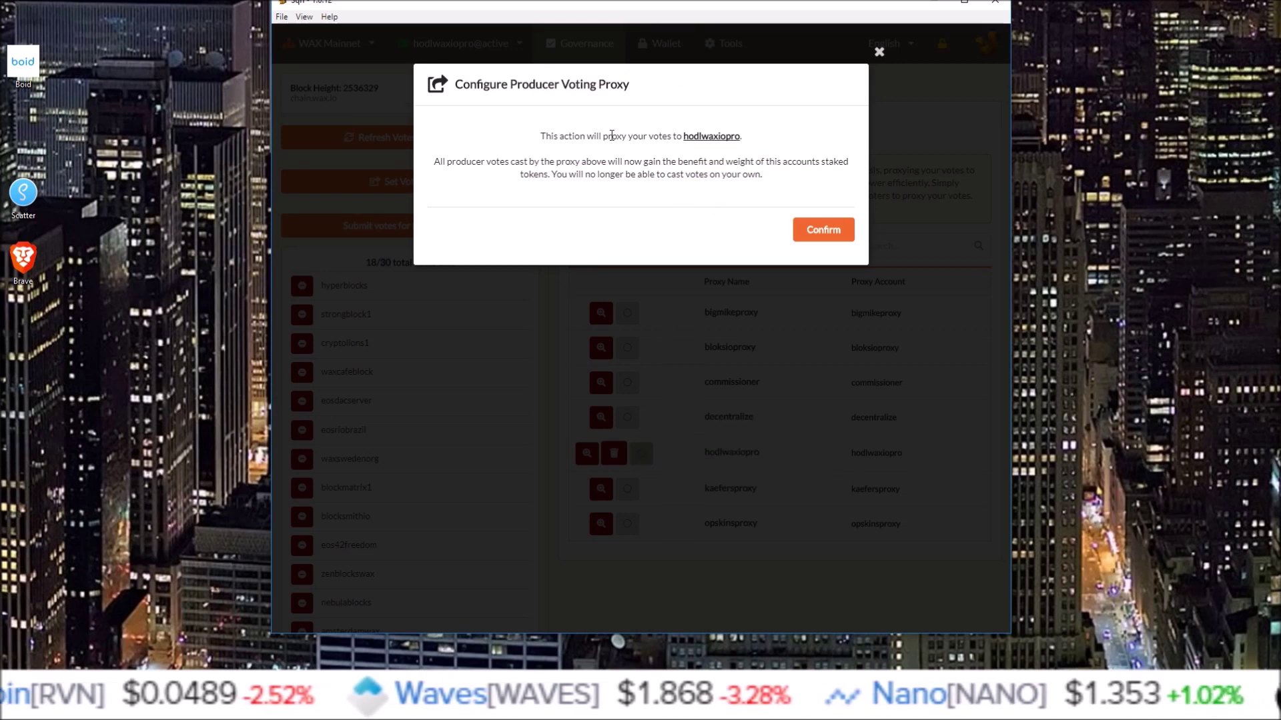
pyautogui.click(879, 51)
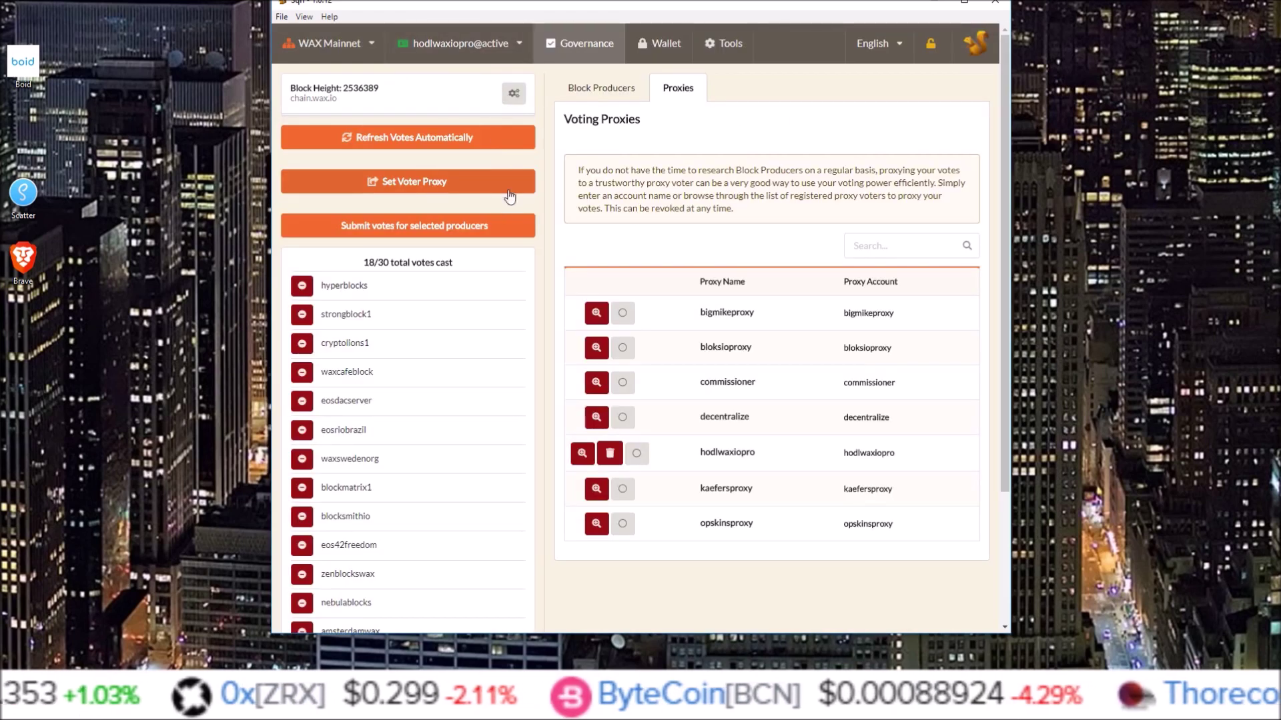
# Enter hodlwaxiopro as the account in the voter proxy dialog and close it without confirming
pyautogui.click(400, 184)
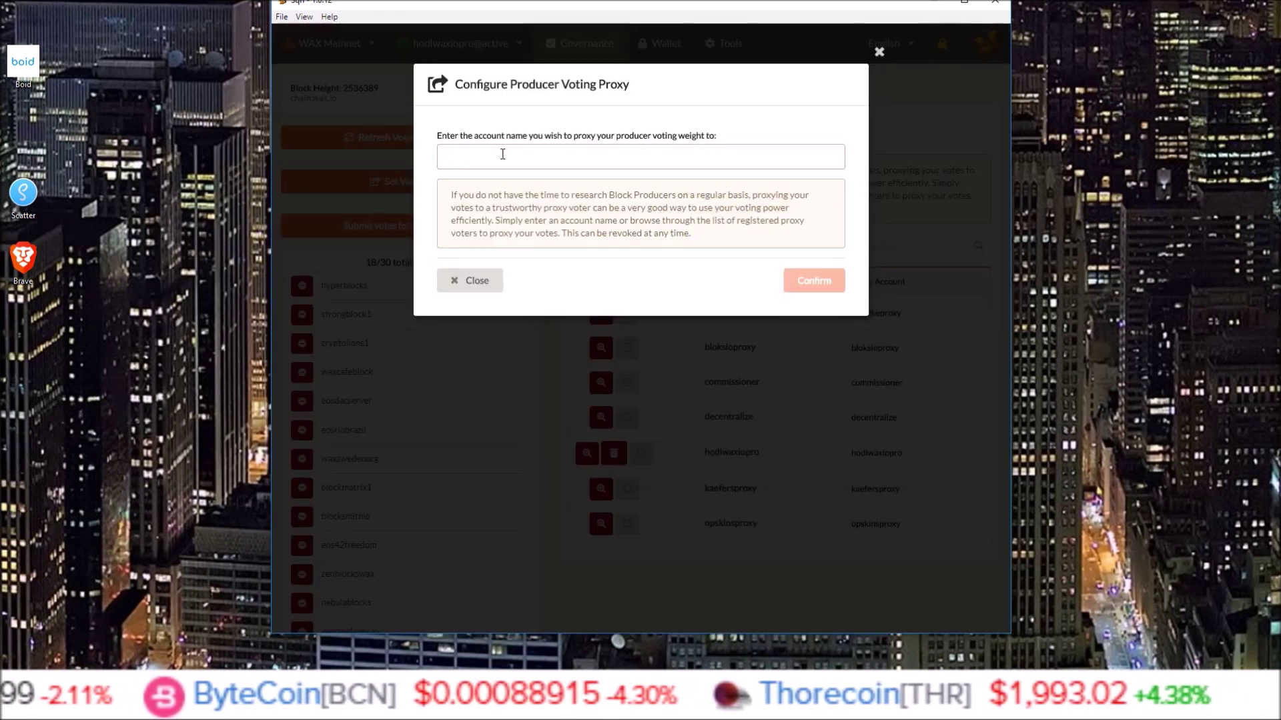
pyautogui.write('hodlwaxiopro')
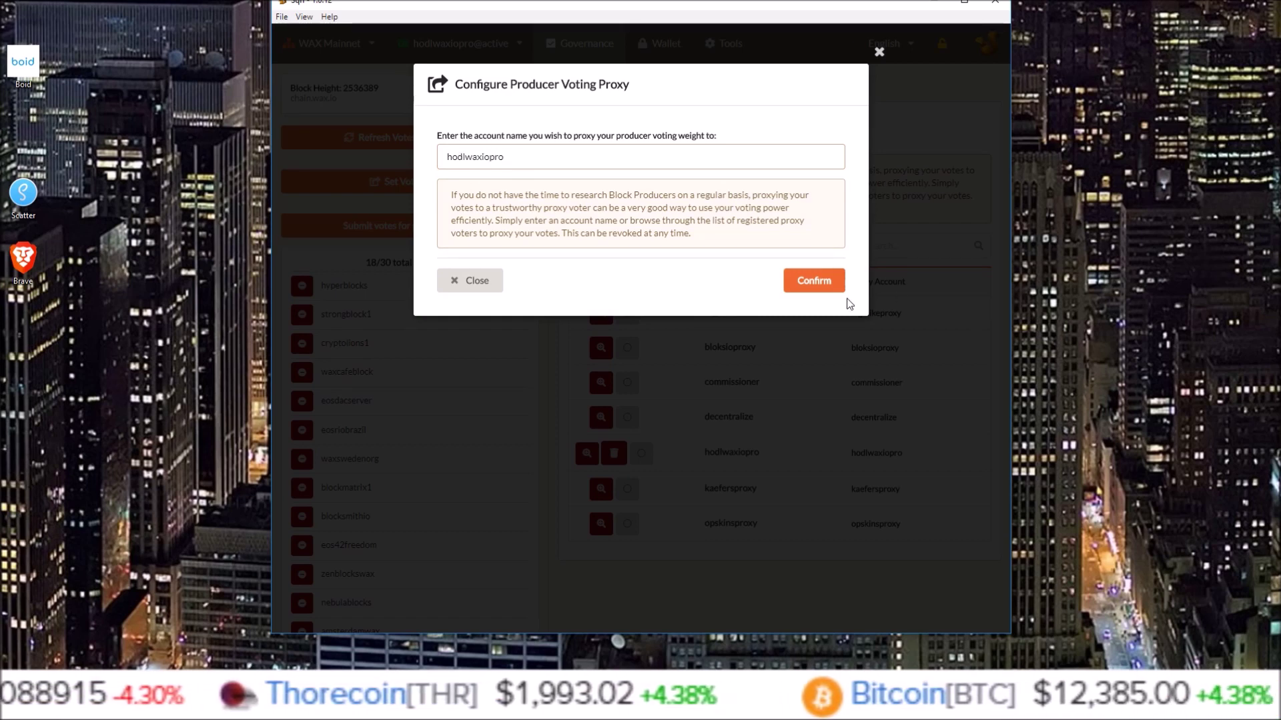
pyautogui.click(459, 283)
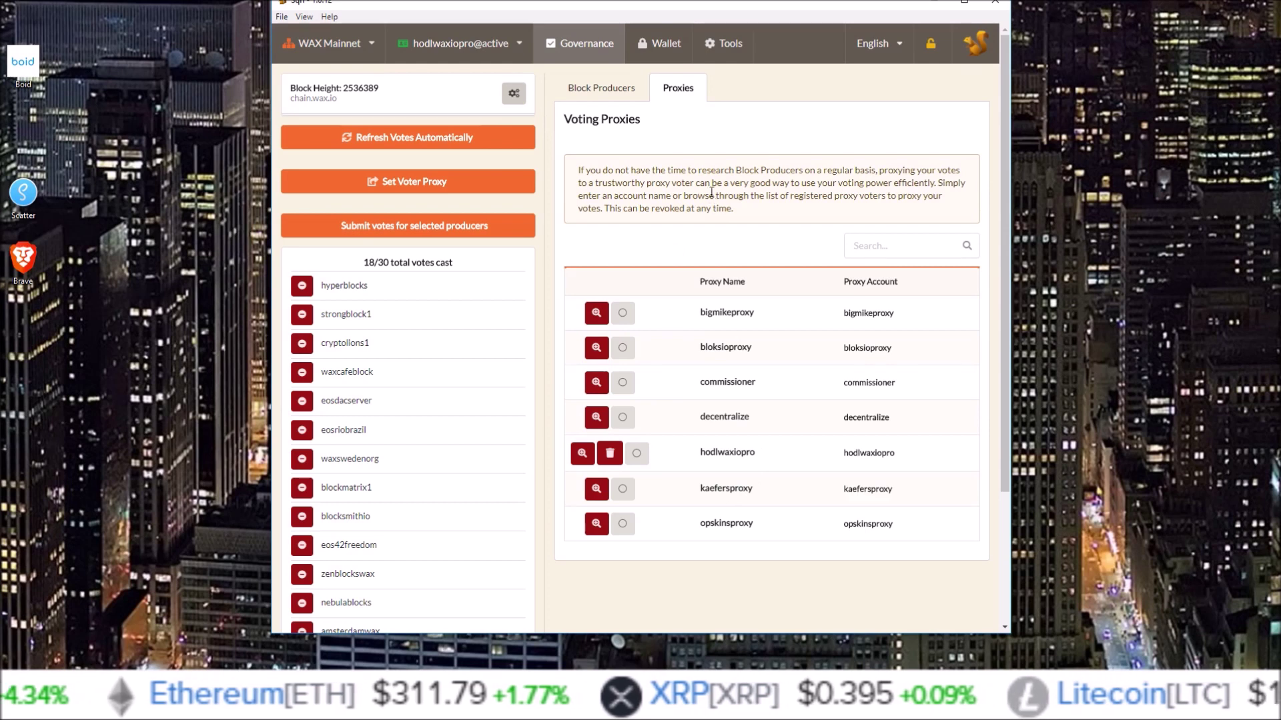
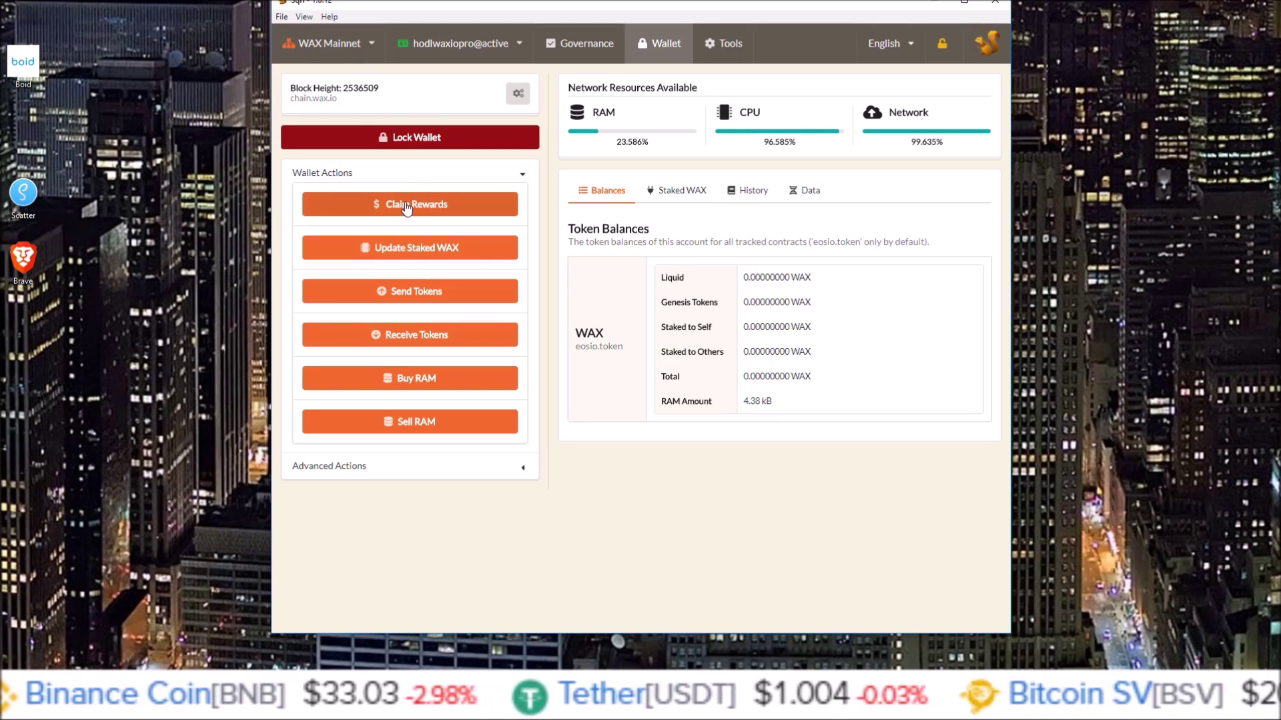
# Return to the governance section and look through the ranked block producers and which ones are voted for
pyautogui.click(579, 46)
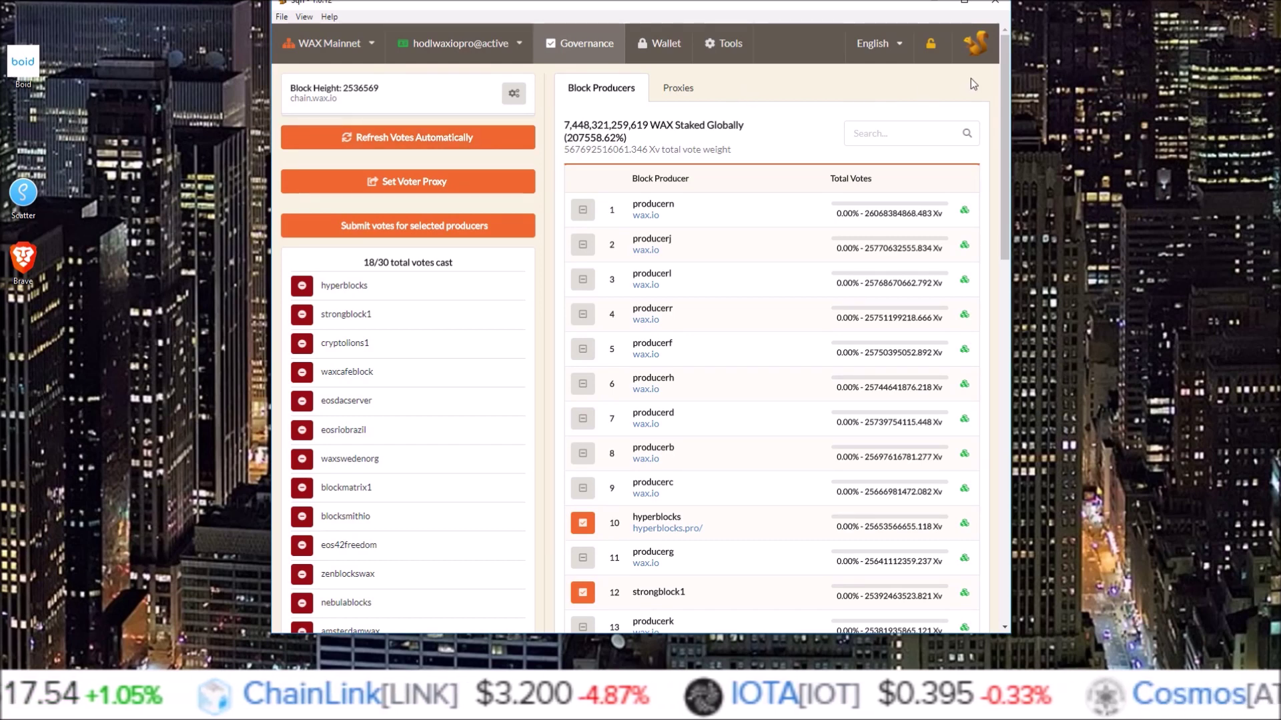
pyautogui.moveTo(1002, 65); pyautogui.dragTo(991, 298)
pyautogui.scroll(-5, 968, 373)
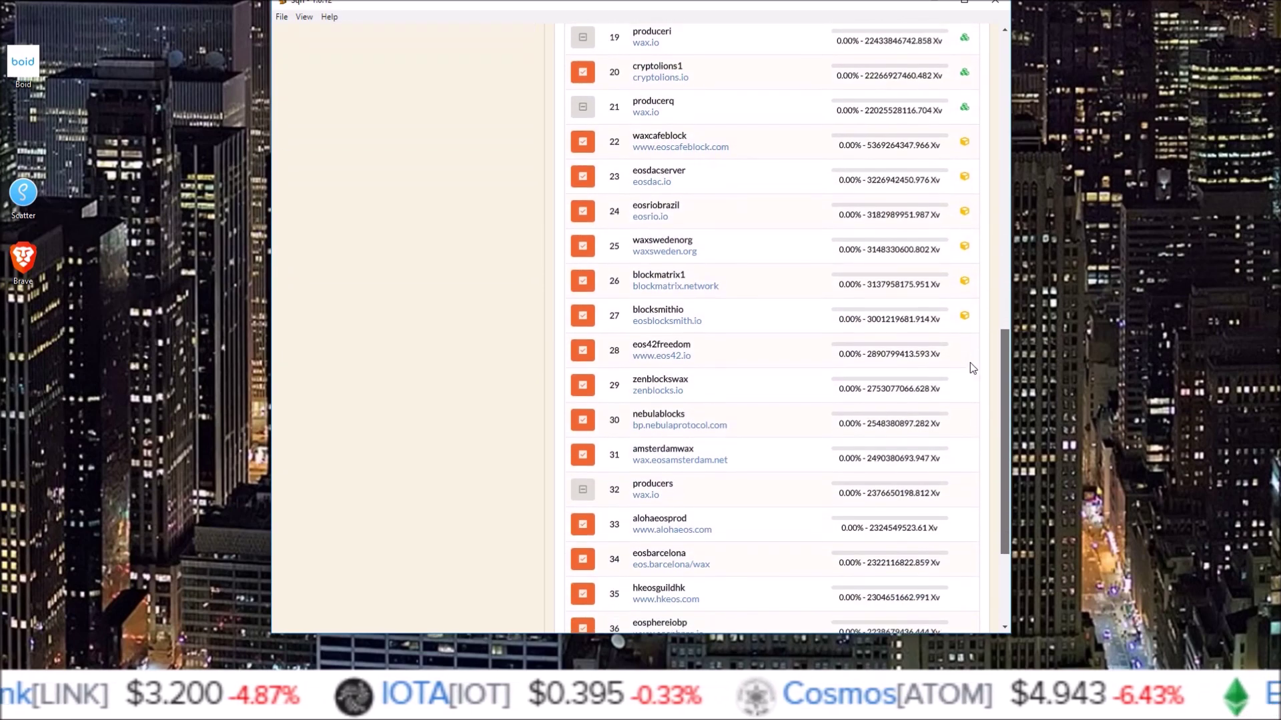
pyautogui.scroll(15, 960, 405)
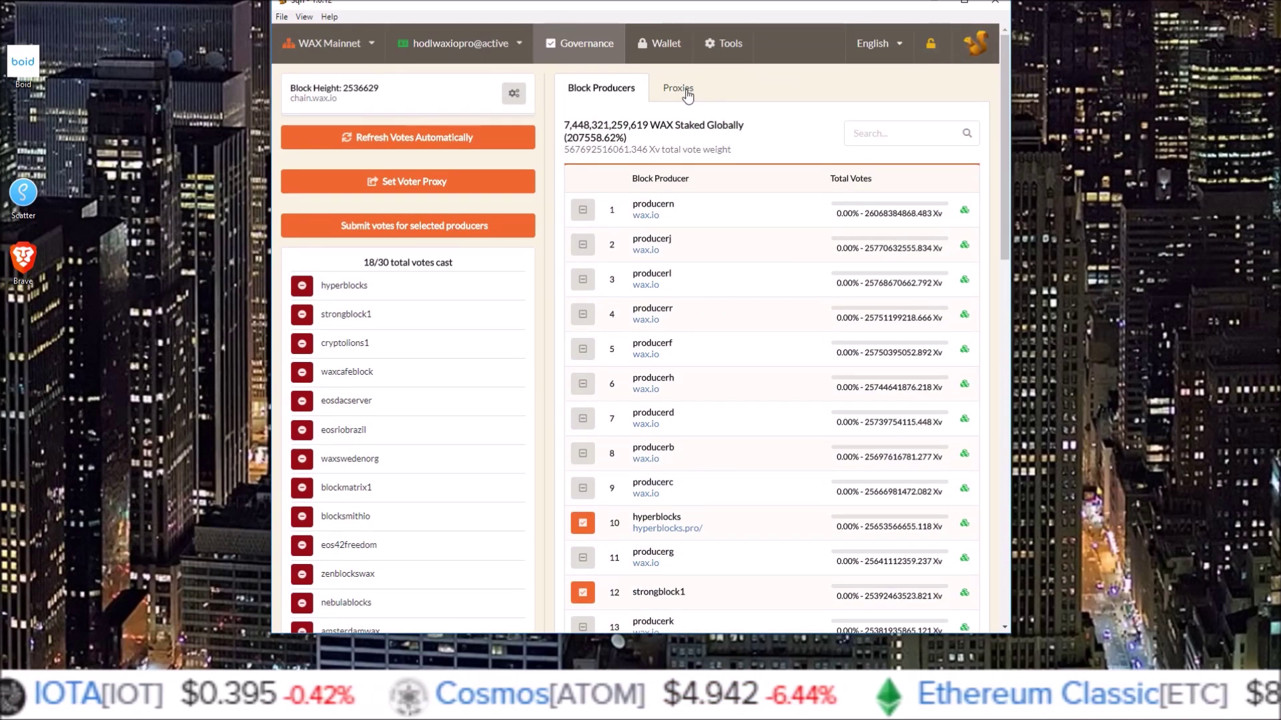
# Reopen the voting proxies, view hodlwaxiopro's proxy confirmation without accepting it, and highlight that proxy's name in the list
pyautogui.click(689, 93)
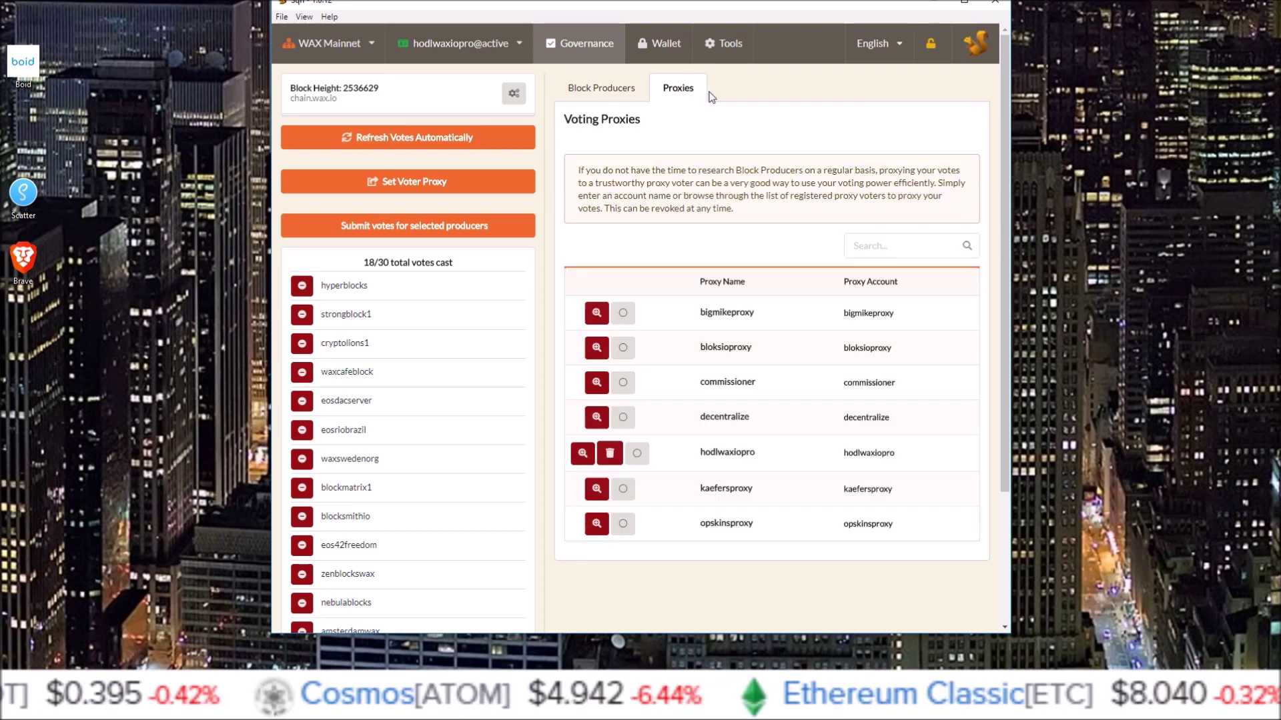
pyautogui.click(636, 455)
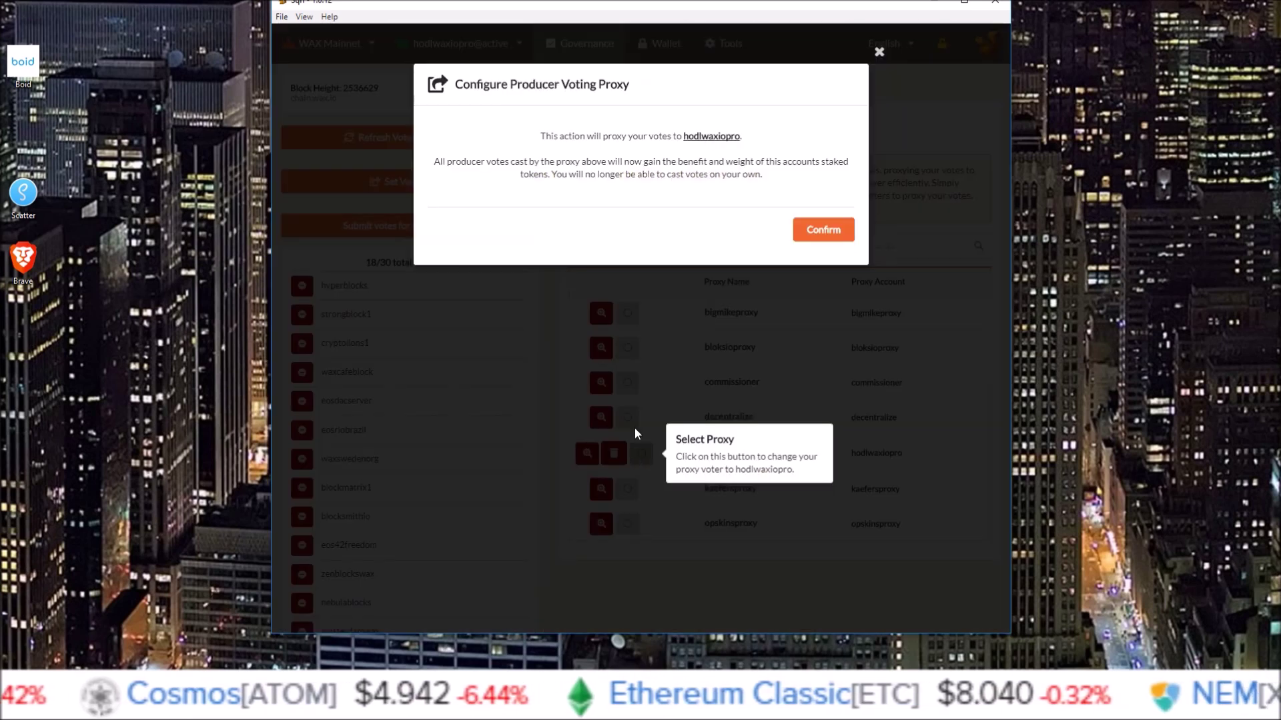
pyautogui.click(878, 52)
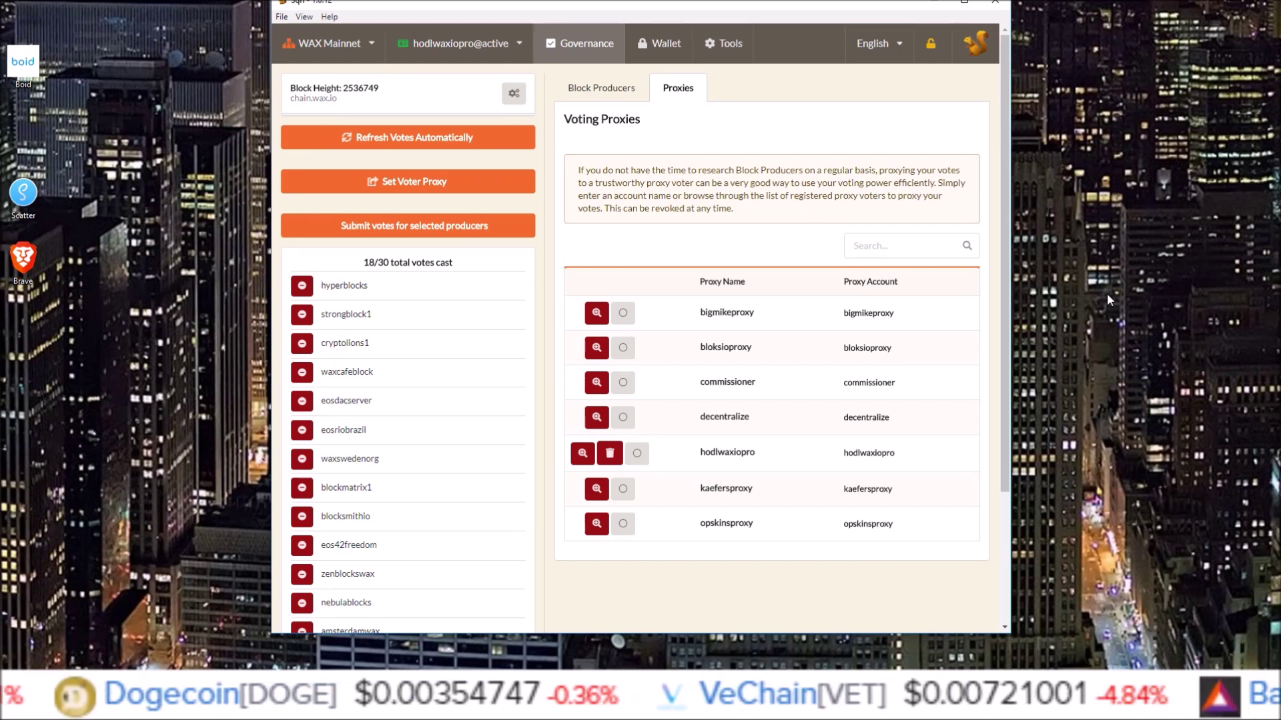
pyautogui.moveTo(700, 451); pyautogui.dragTo(770, 450)
pyautogui.click(674, 456)
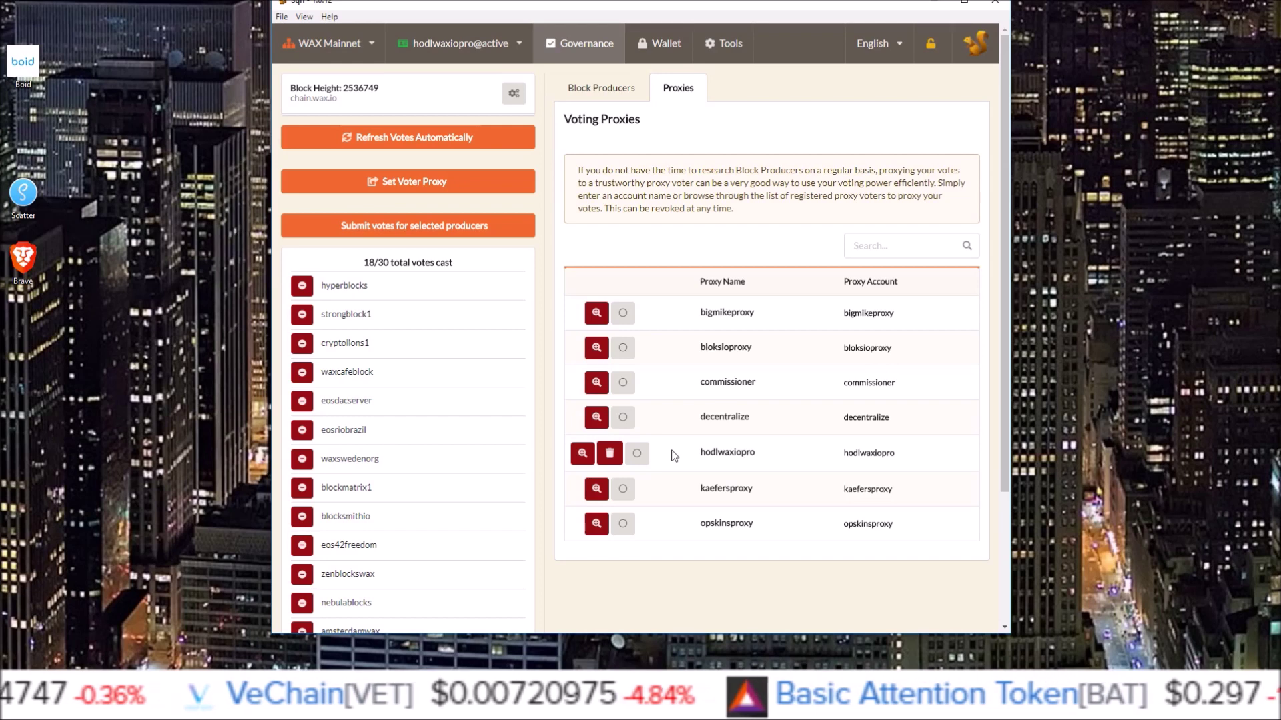